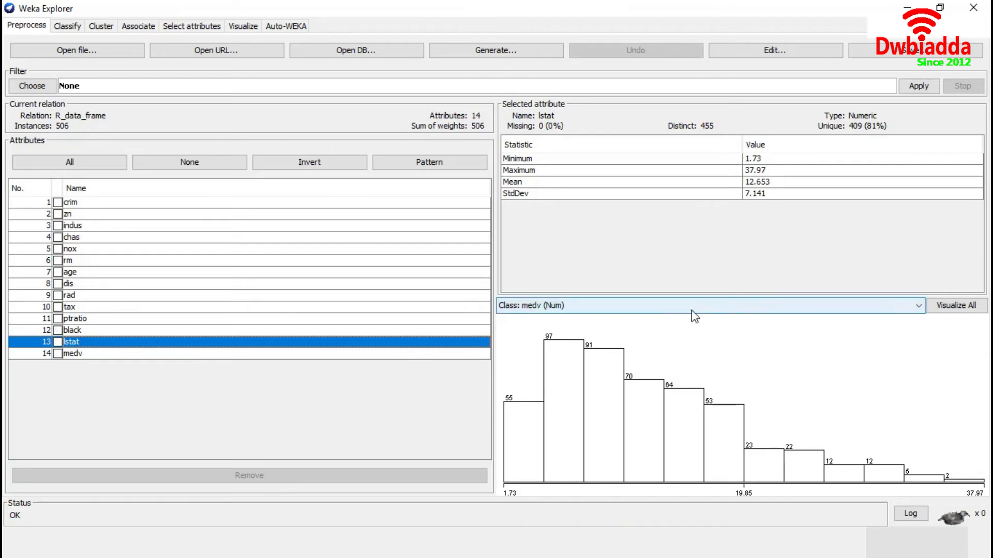
View the distribution histograms of all attributes in the dataset together, and close the overview
{"action": "left_click", "coordinate": [947, 307]}
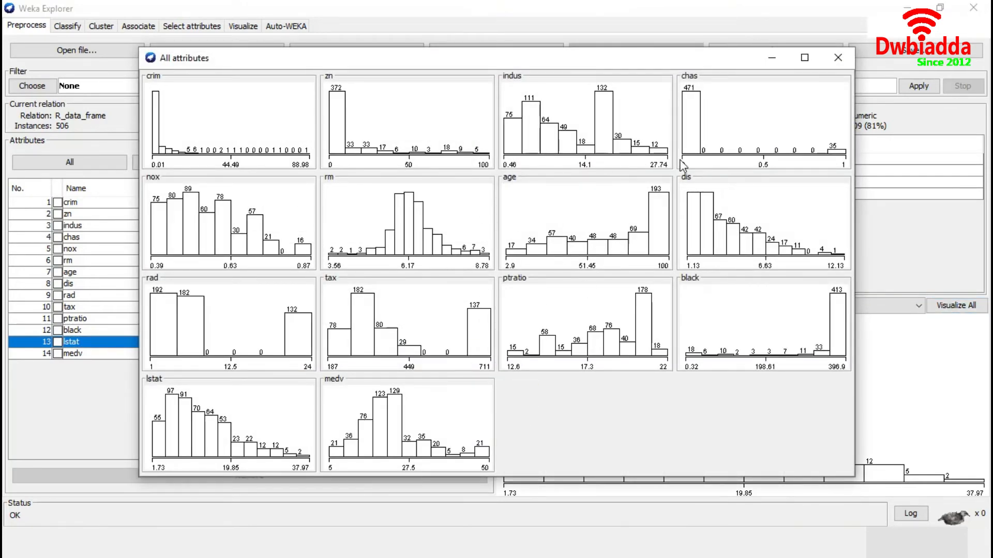
{"action": "left_click", "coordinate": [838, 57]}
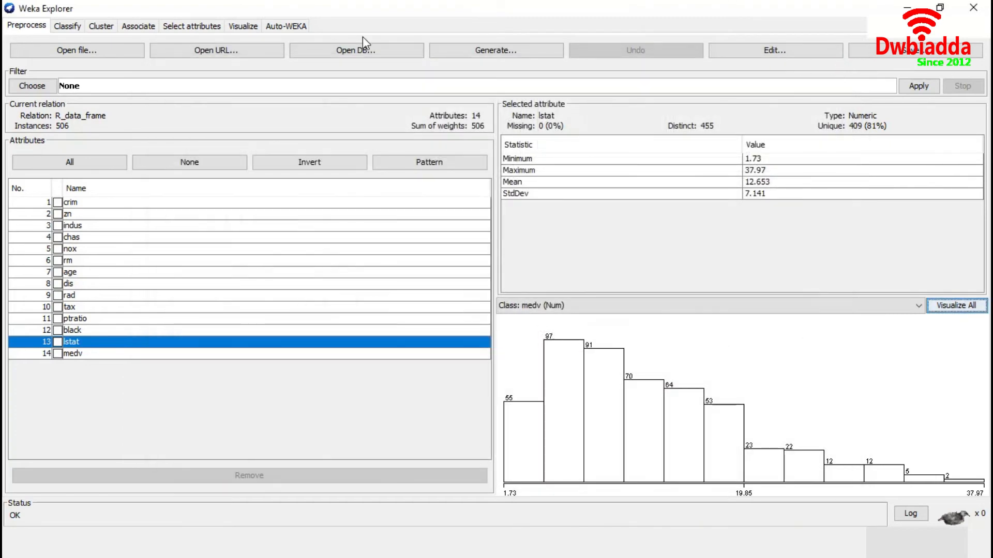
Choose LinearRegression from the functions group as the classifier
{"action": "left_click", "coordinate": [62, 27]}
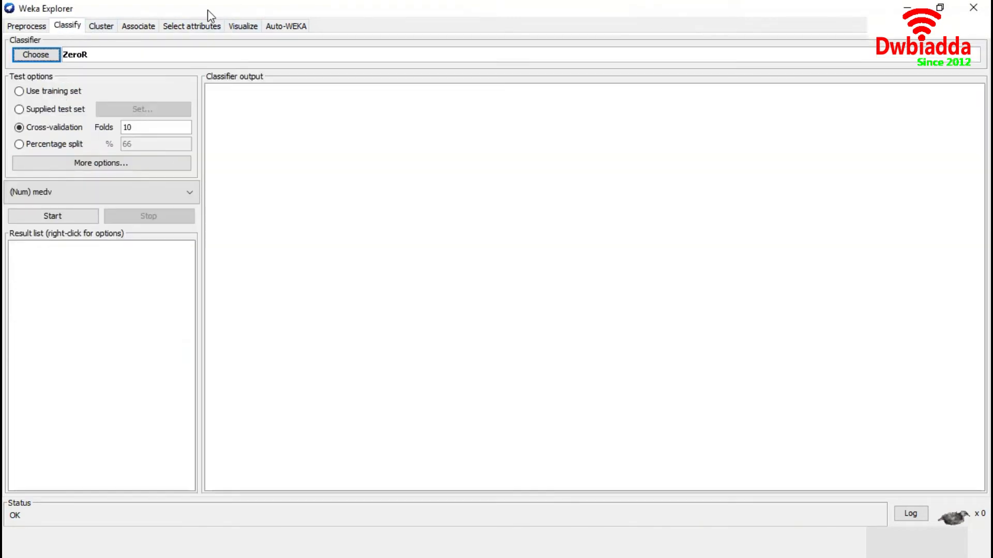
{"action": "left_click", "coordinate": [29, 54]}
{"action": "left_click", "coordinate": [34, 90]}
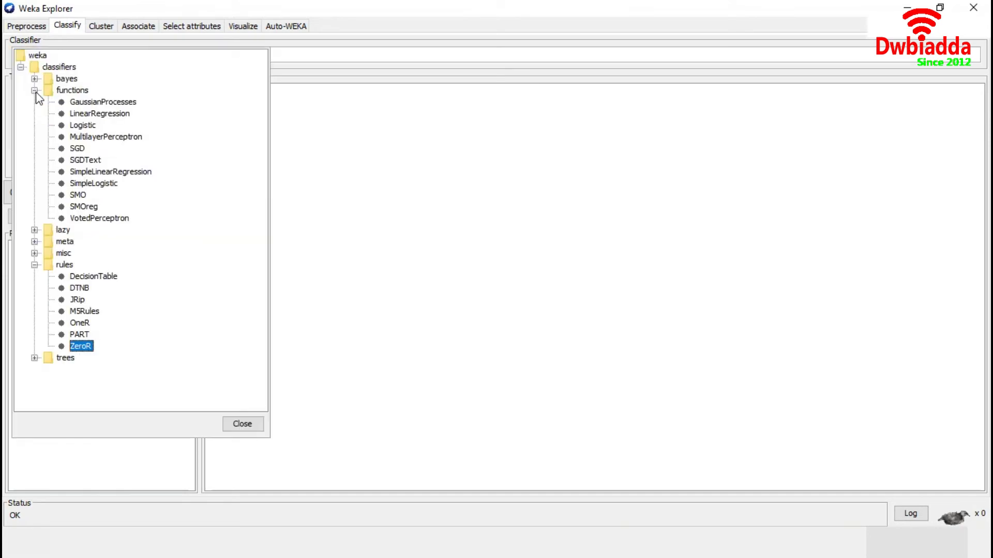
{"action": "left_click", "coordinate": [99, 114]}
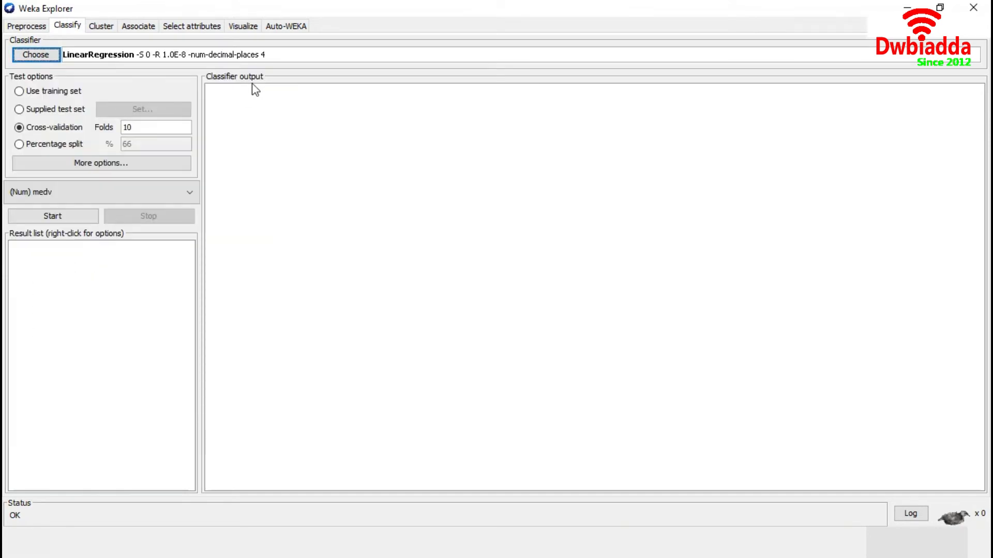
Examine the LinearRegression parameters and its detailed description, and close them without changing anything
{"action": "left_click", "coordinate": [261, 56]}
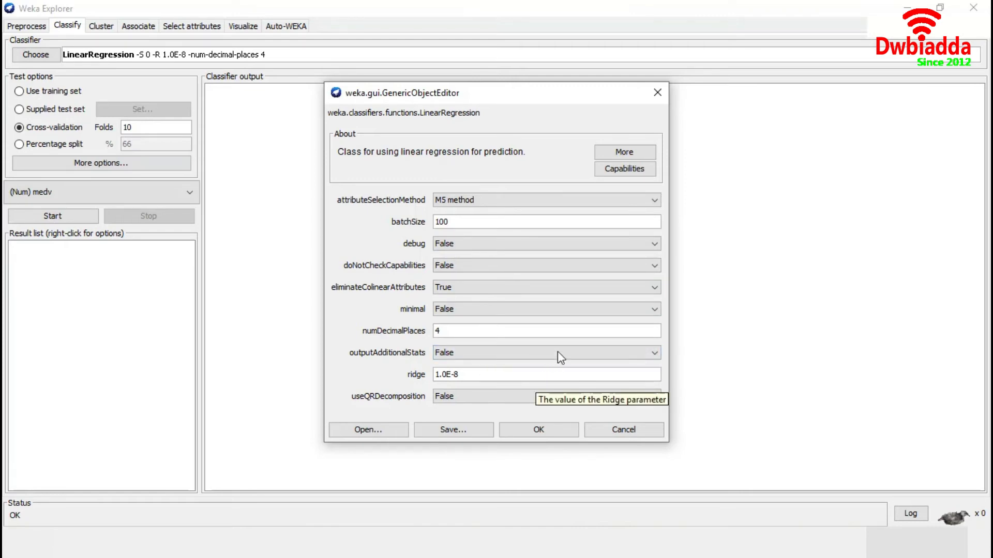
{"action": "left_click", "coordinate": [625, 152]}
{"action": "left_click", "coordinate": [948, 93]}
{"action": "left_click", "coordinate": [657, 92]}
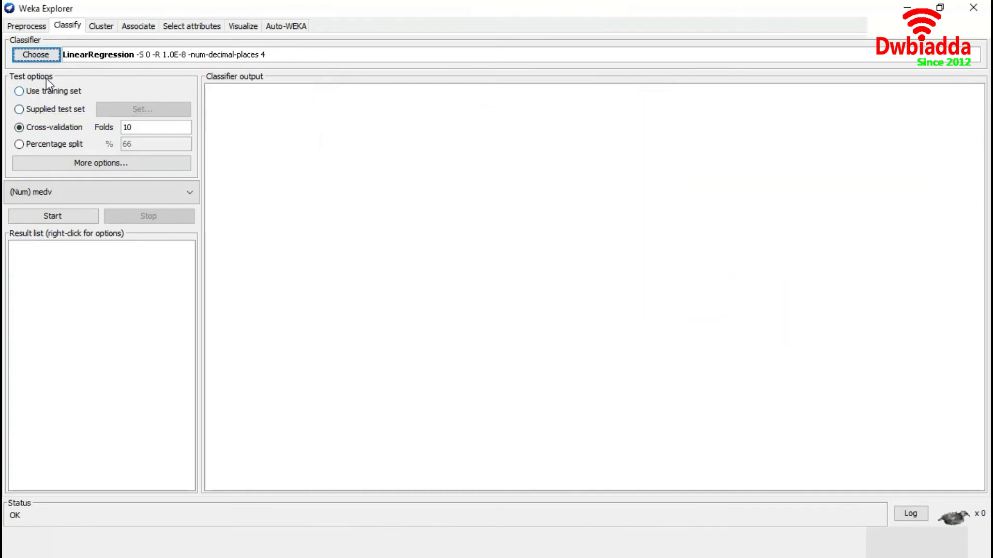
Set the test option to a percentage split of 80%
{"action": "left_click", "coordinate": [19, 145]}
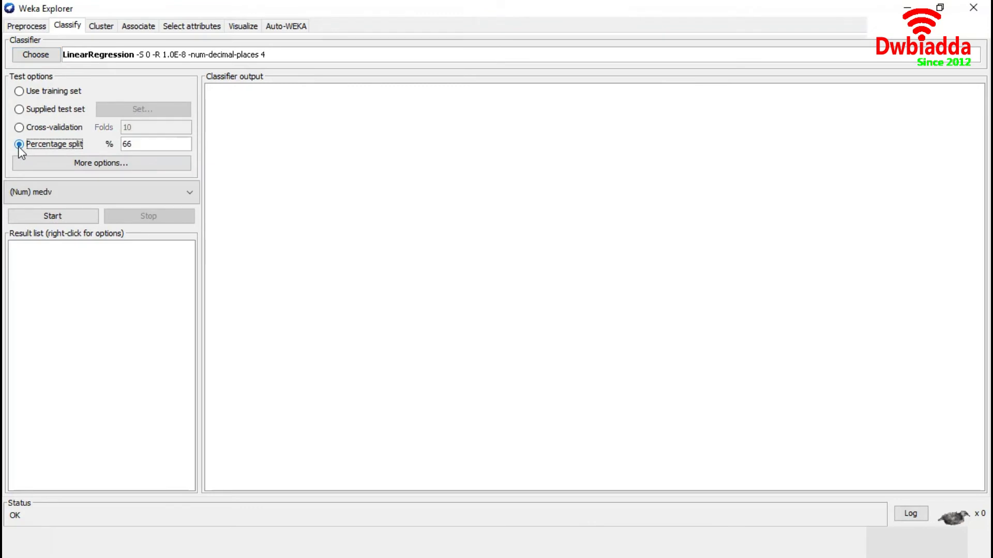
{"action": "double_click", "coordinate": [140, 143]}
{"action": "type", "text": "80"}
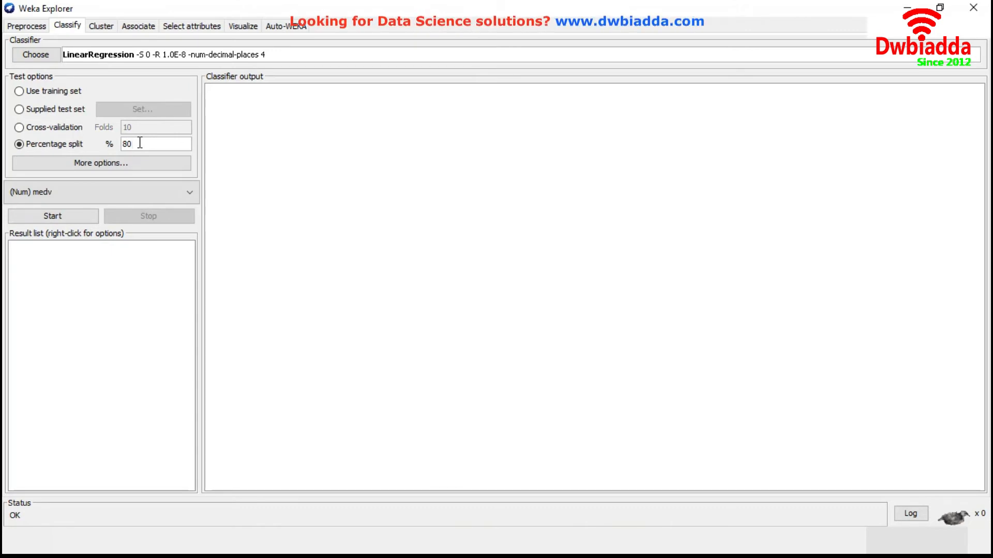
Set the classifier evaluation options to output the predictions as PlainText
{"action": "left_click", "coordinate": [101, 164]}
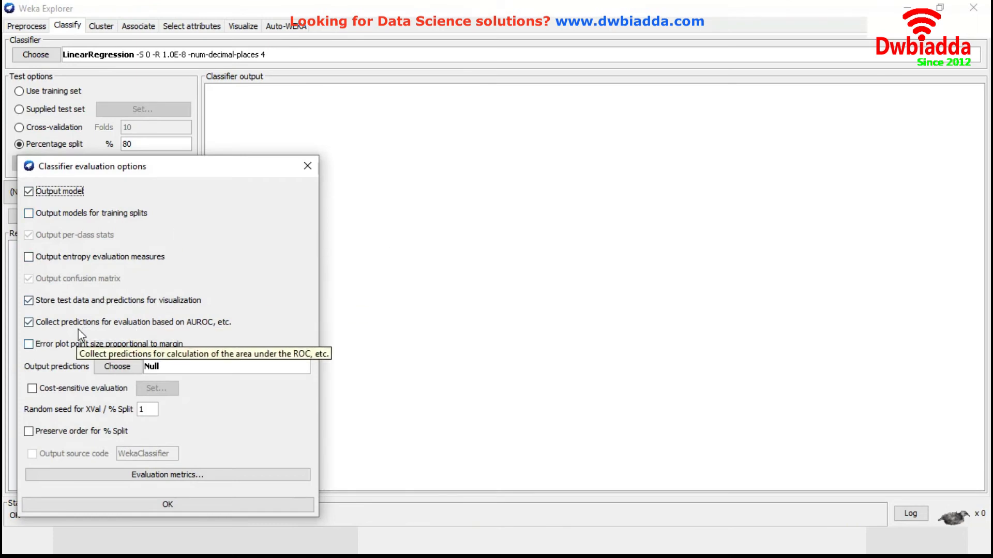
{"action": "left_click", "coordinate": [118, 366]}
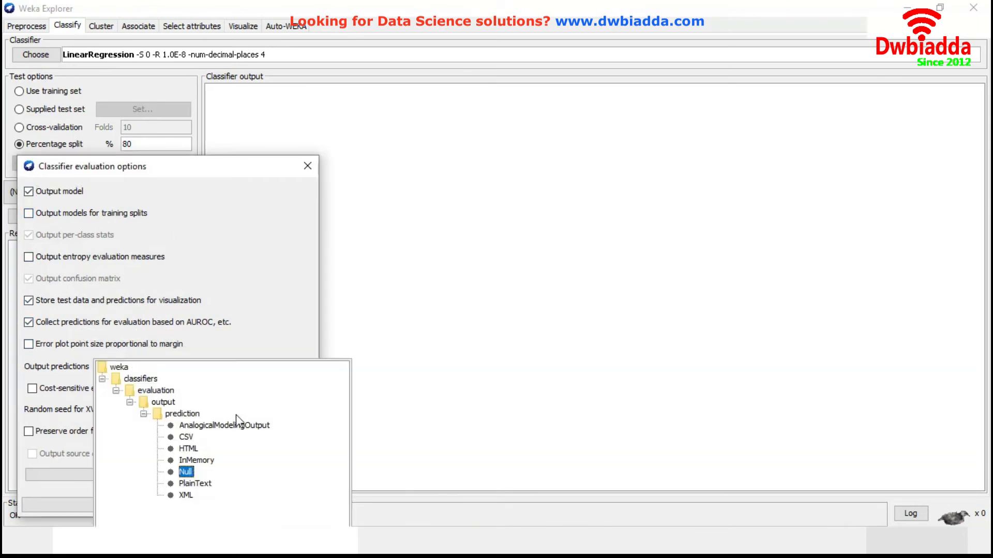
{"action": "left_click", "coordinate": [195, 421]}
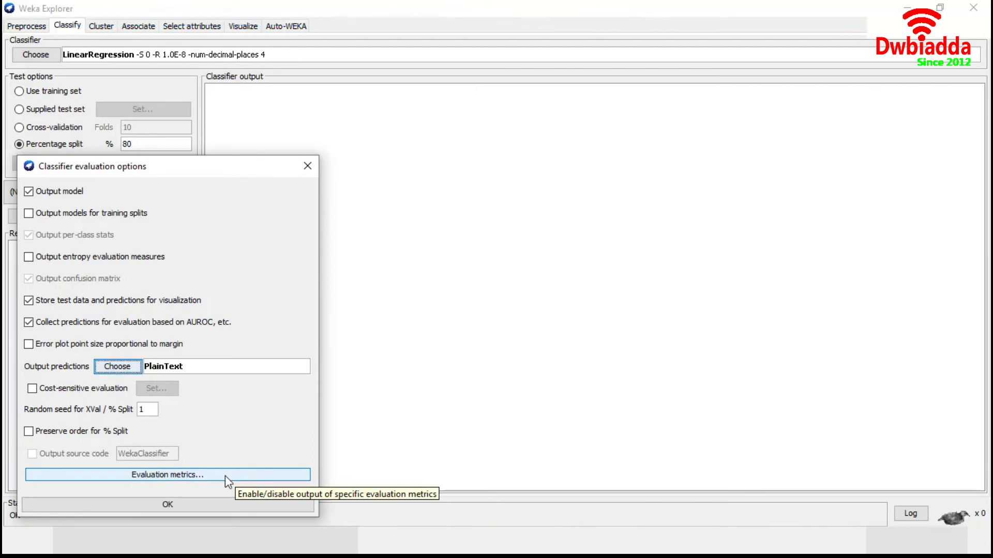
{"action": "left_click", "coordinate": [169, 506]}
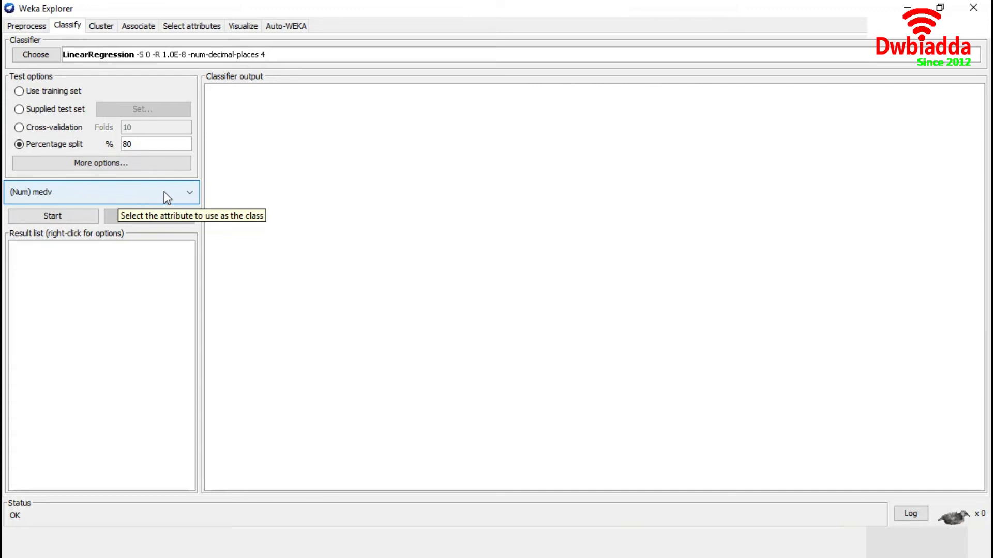
Run the linear regression for medv on the percentage split and review the model equation, test predictions and error summary
{"action": "left_click", "coordinate": [54, 217]}
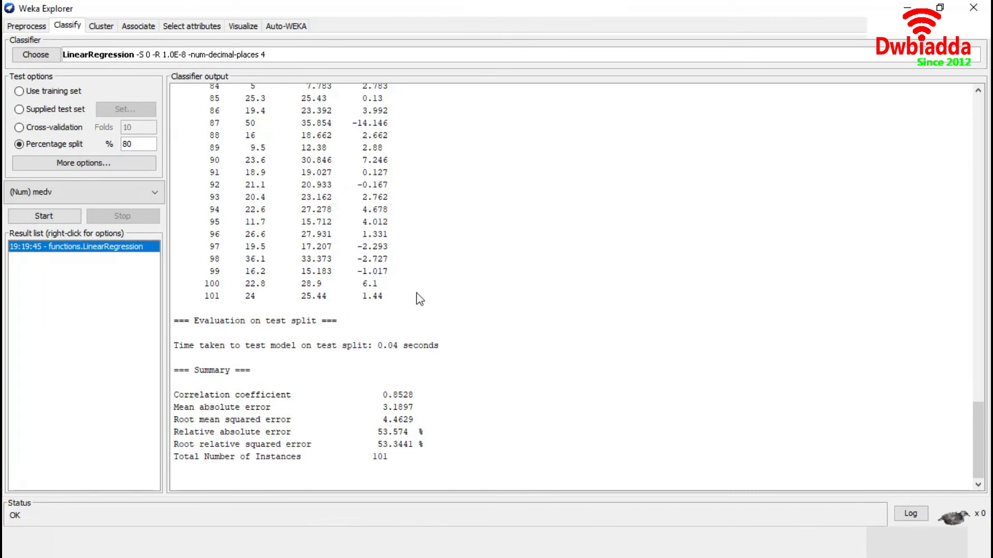
{"action": "scroll", "coordinate": [416, 296], "scroll_direction": "up", "scroll_amount": 20}
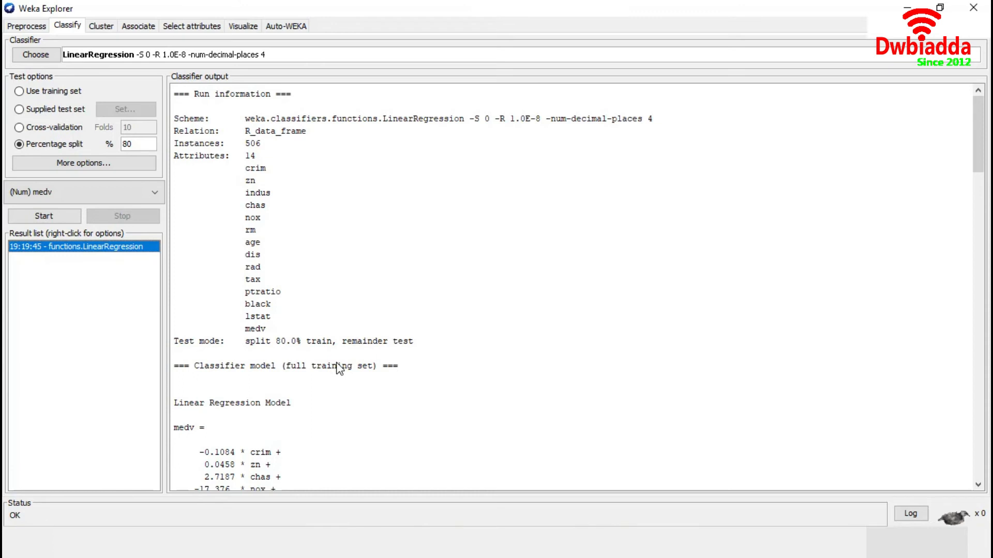
{"action": "scroll", "coordinate": [368, 355], "scroll_direction": "down", "scroll_amount": 6}
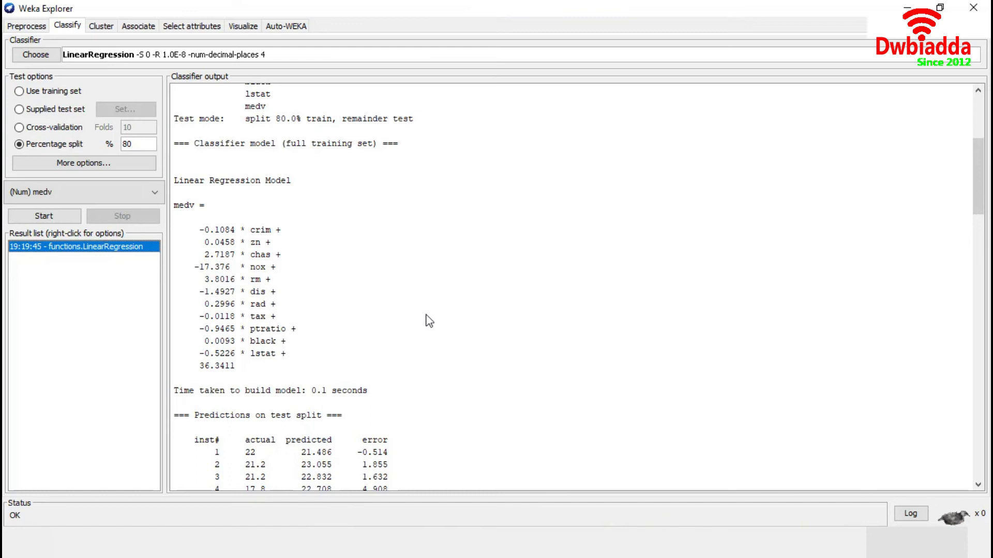
{"action": "scroll", "coordinate": [319, 275], "scroll_direction": "down", "scroll_amount": 4}
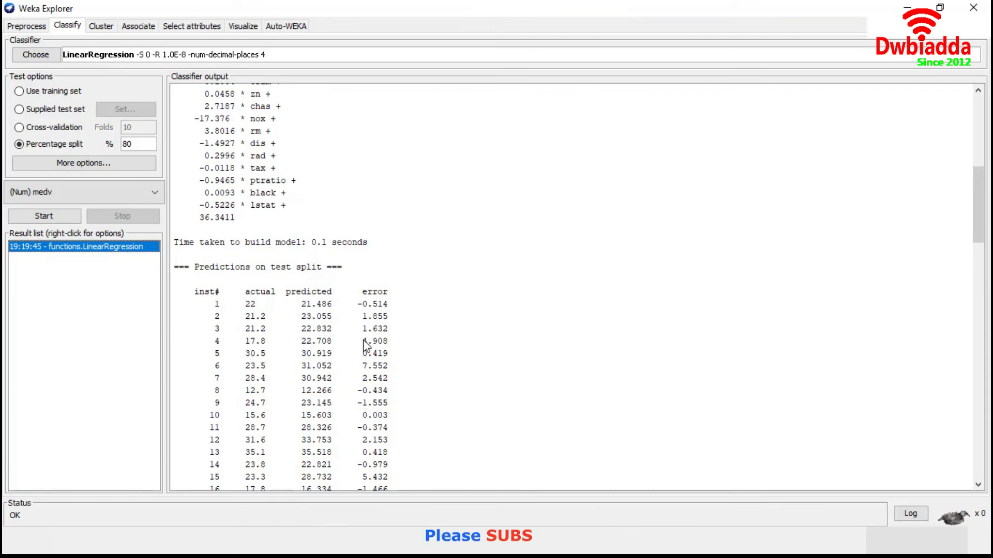
{"action": "scroll", "coordinate": [364, 344], "scroll_direction": "down", "scroll_amount": 20}
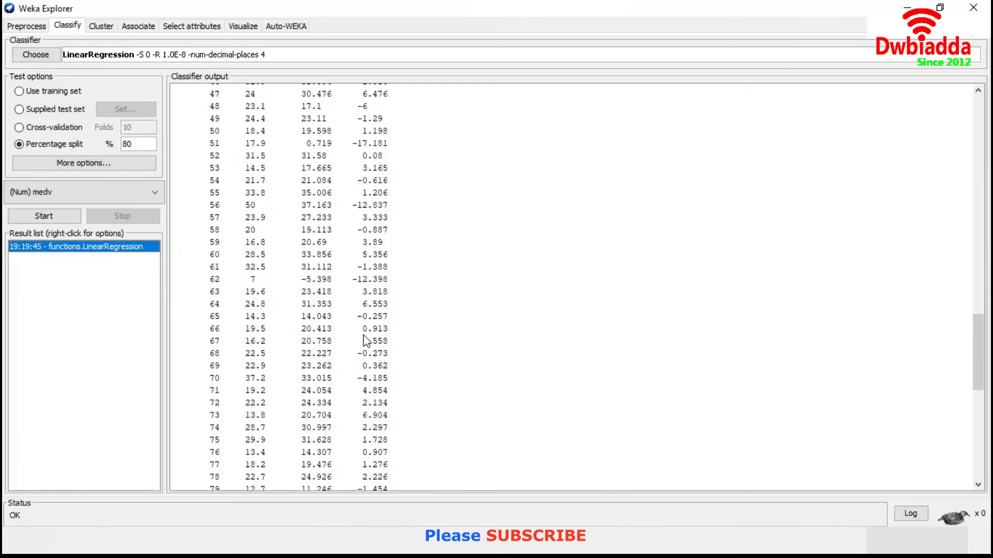
{"action": "scroll", "coordinate": [364, 341], "scroll_direction": "down", "scroll_amount": 15}
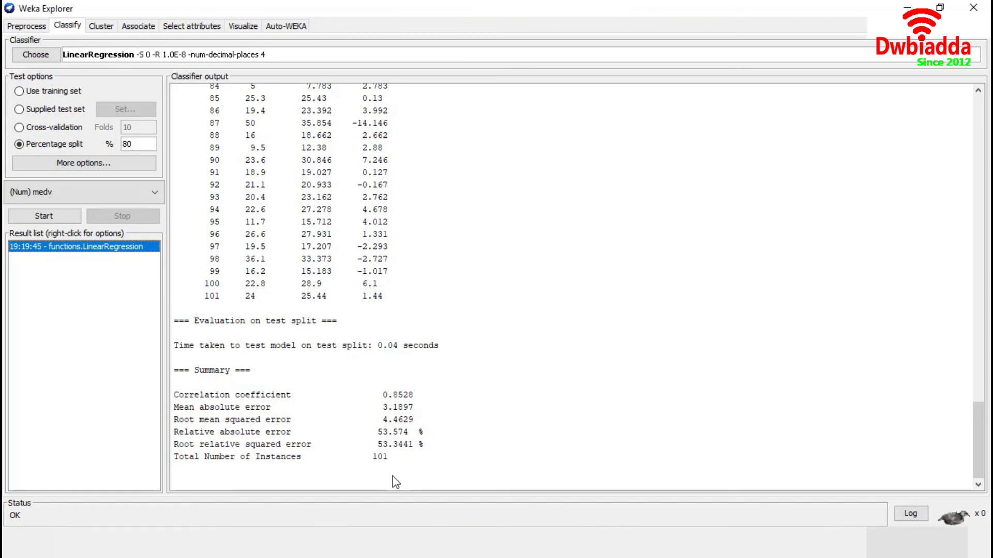
Load bostonTraining.arff from the weka data folder as the current dataset
{"action": "left_click", "coordinate": [36, 28]}
{"action": "left_click", "coordinate": [94, 51]}
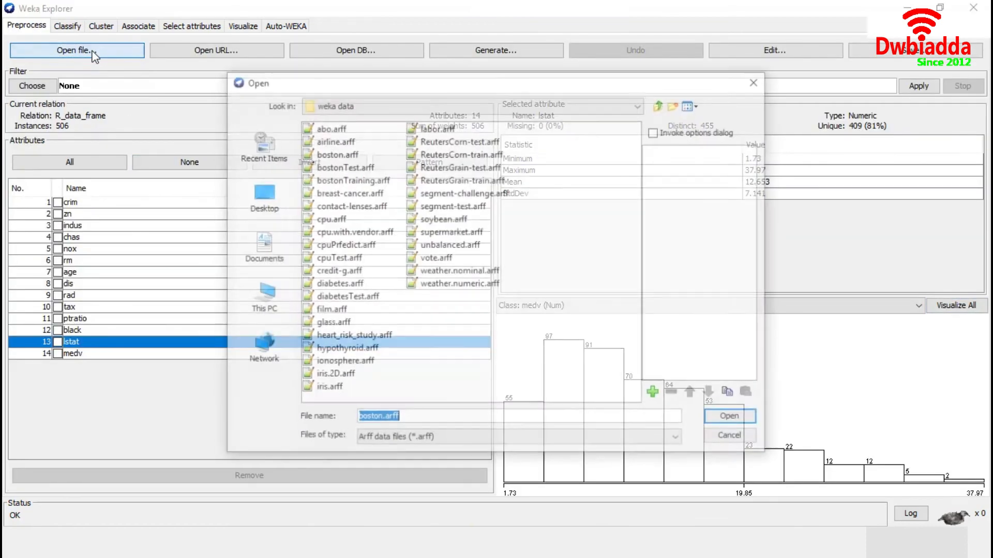
{"action": "double_click", "coordinate": [375, 181]}
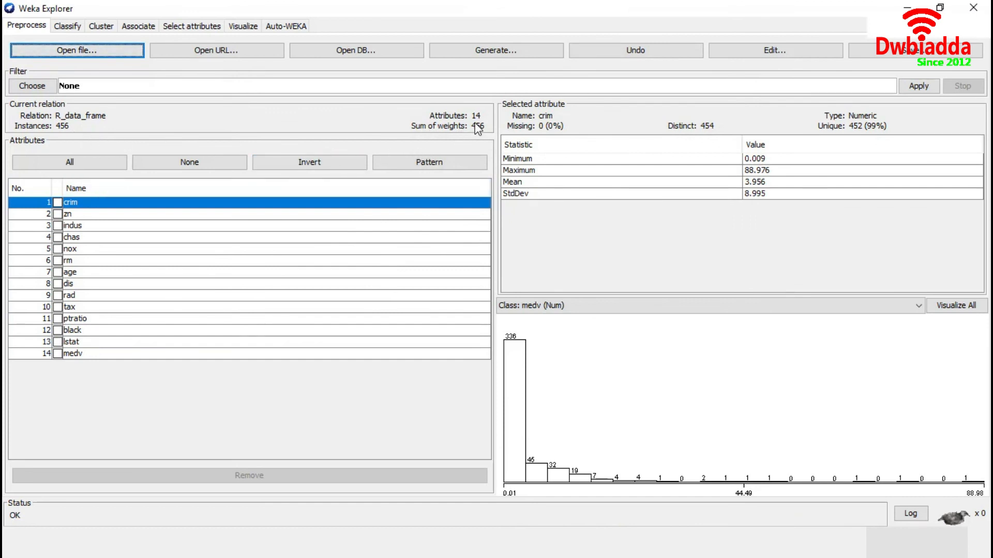
Switch the test option to a supplied test set using bostonTest.arff, with medv as the class
{"action": "left_click", "coordinate": [67, 26]}
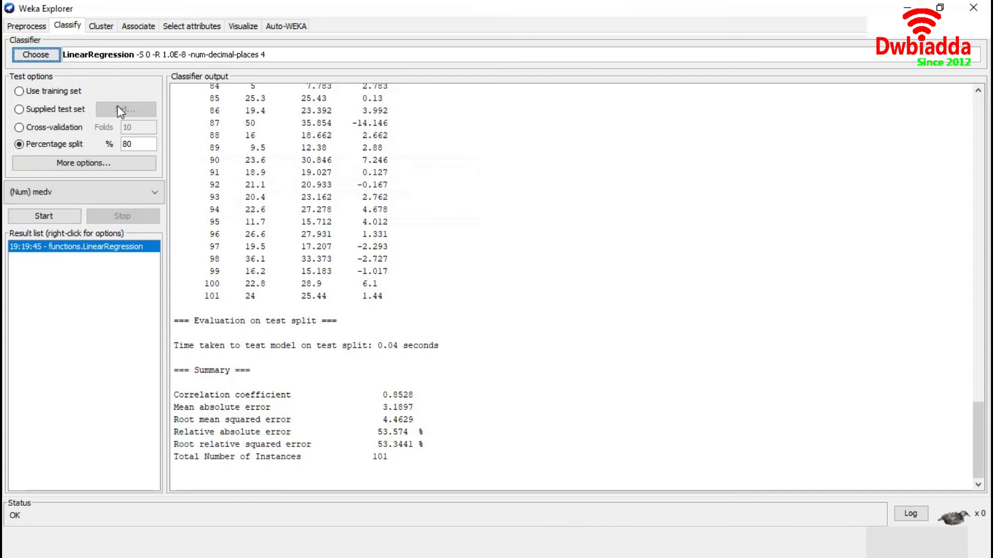
{"action": "left_click", "coordinate": [19, 110]}
{"action": "left_click", "coordinate": [130, 111]}
{"action": "left_click", "coordinate": [393, 270]}
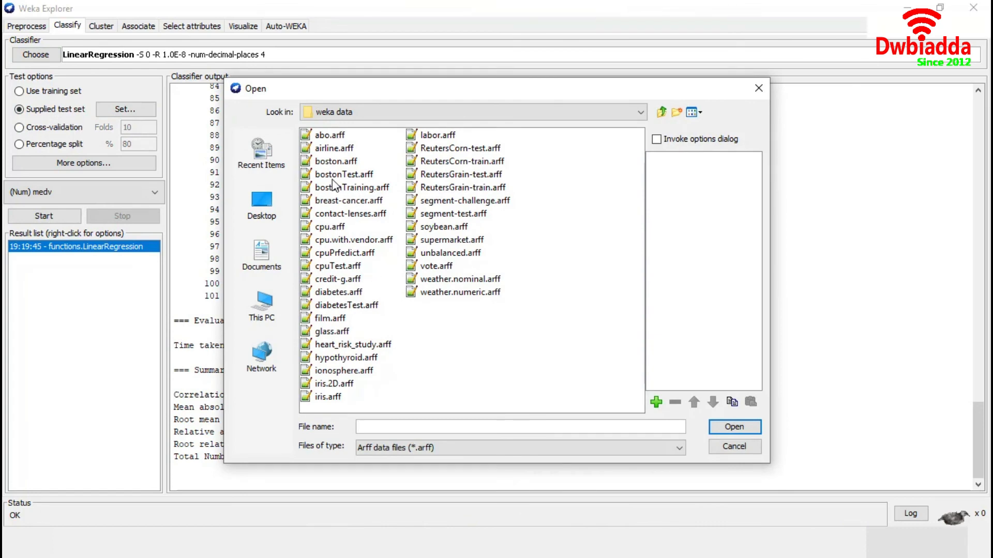
{"action": "double_click", "coordinate": [365, 174]}
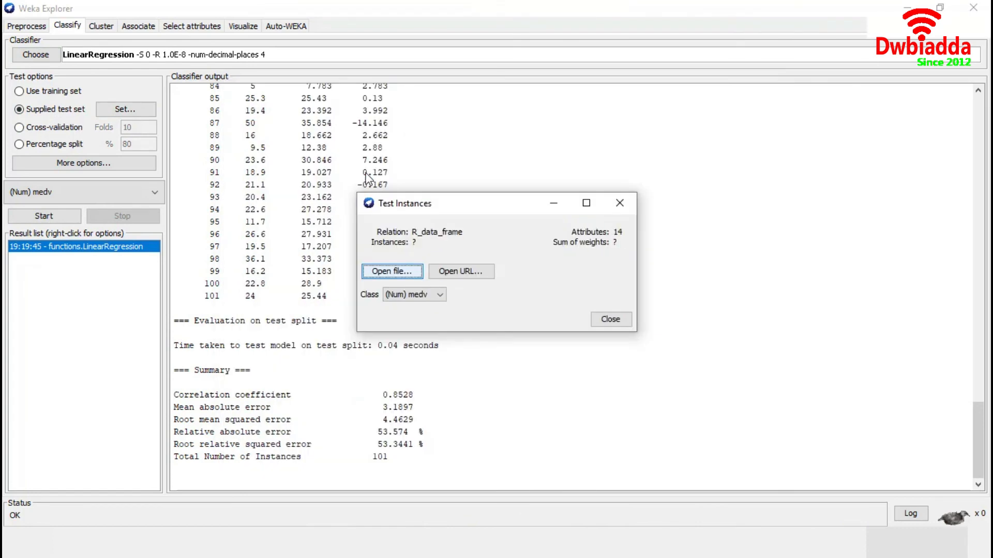
{"action": "left_click", "coordinate": [432, 297]}
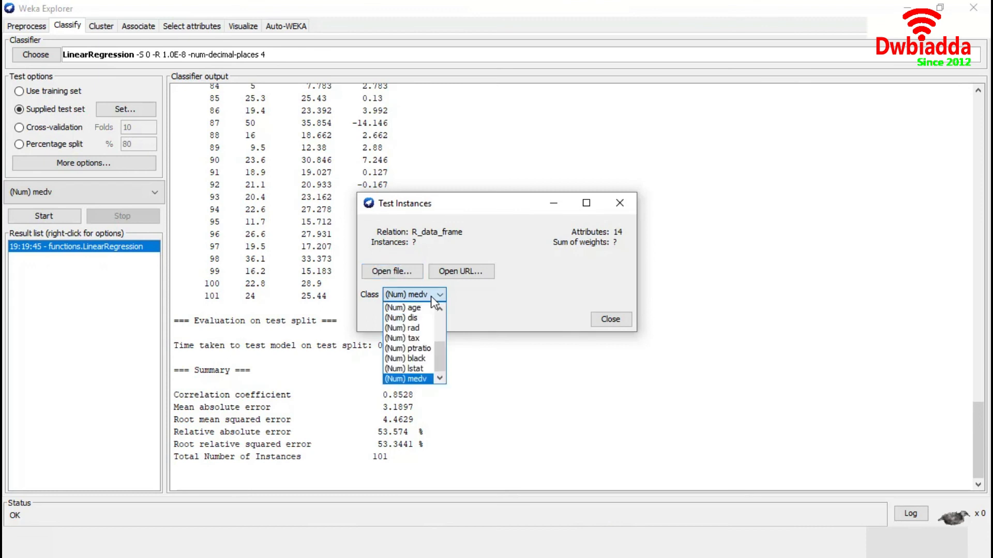
{"action": "left_click", "coordinate": [420, 381]}
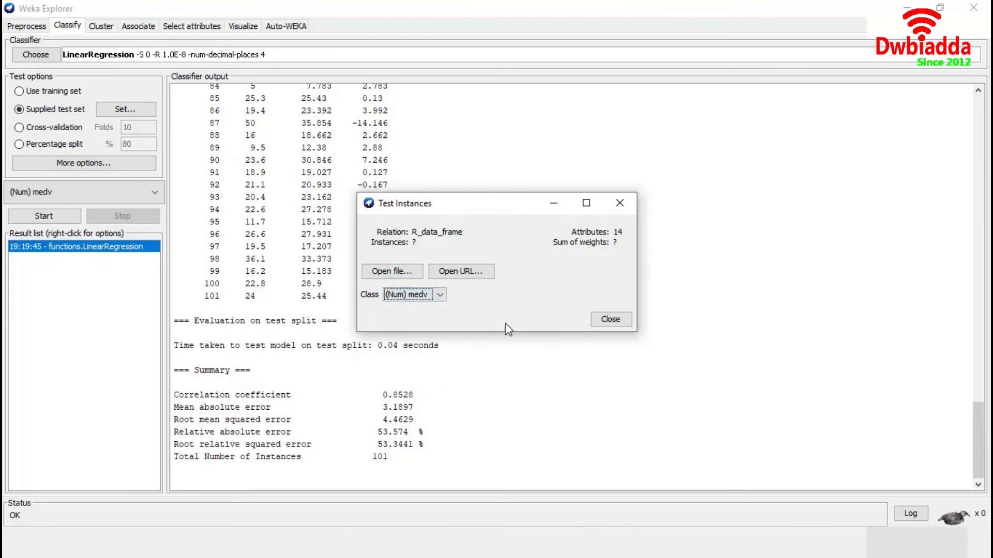
{"action": "left_click", "coordinate": [609, 320]}
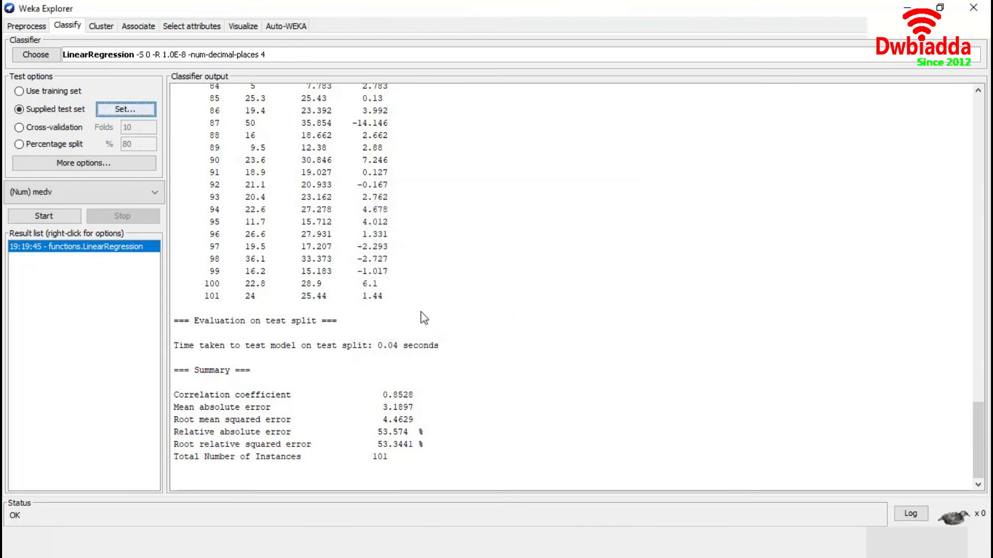
Run the linear regression against the supplied test set and review the run information, predictions and evaluation summary
{"action": "left_click", "coordinate": [54, 216]}
{"action": "scroll", "coordinate": [274, 305], "scroll_direction": "up", "scroll_amount": 20}
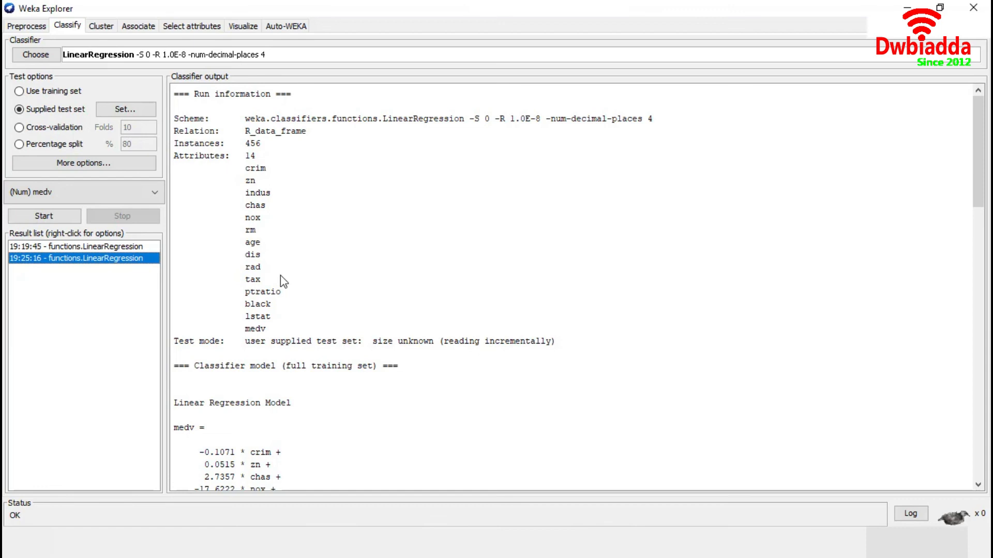
{"action": "scroll", "coordinate": [304, 280], "scroll_direction": "down", "scroll_amount": 20}
{"action": "scroll", "coordinate": [305, 276], "scroll_direction": "down", "scroll_amount": 1}
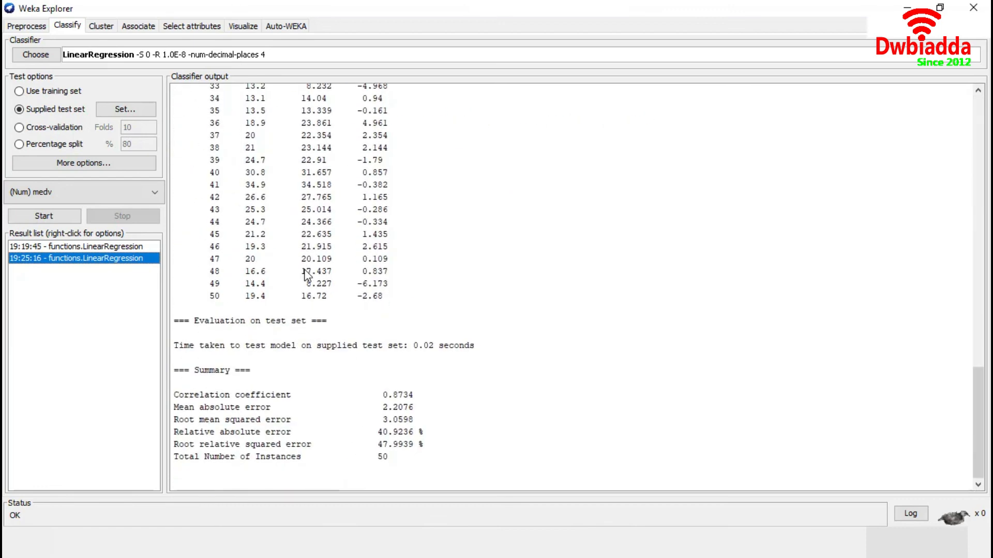